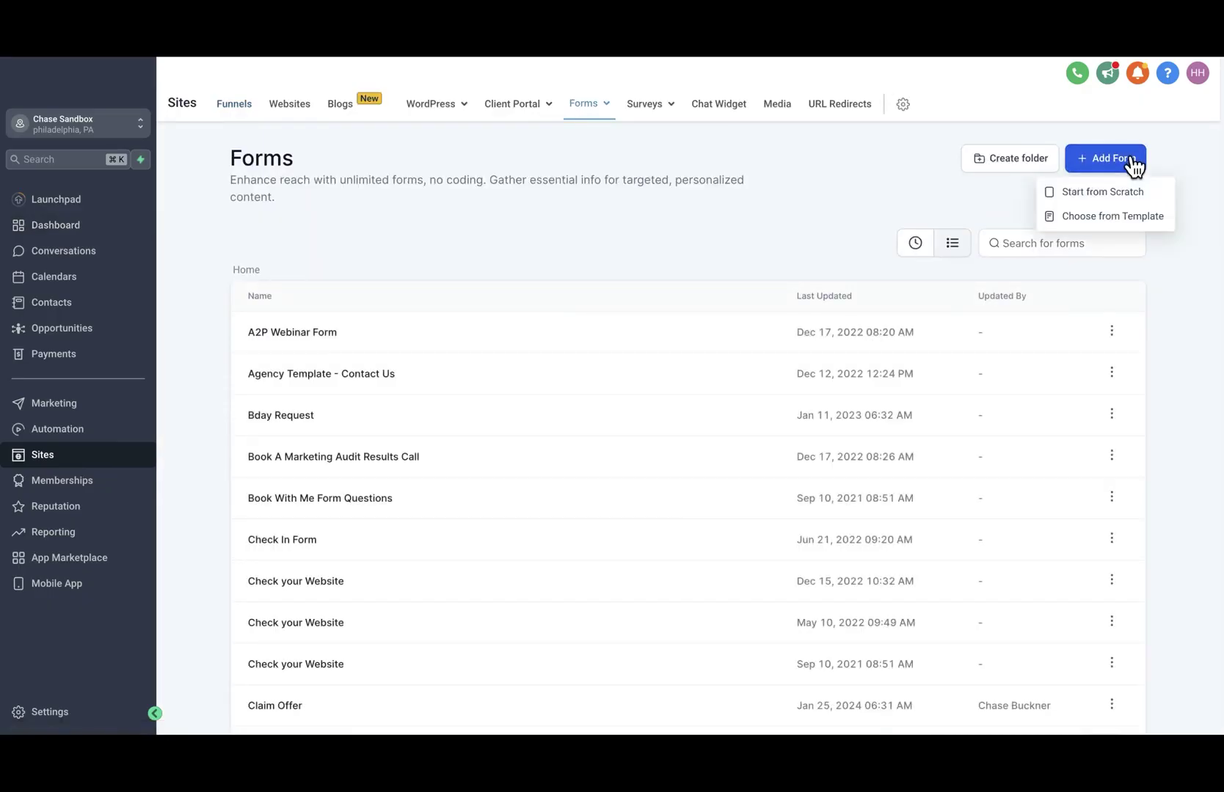
# - Create a new form from scratch and open the settings of its First Name field
pyautogui.click(1124, 194)
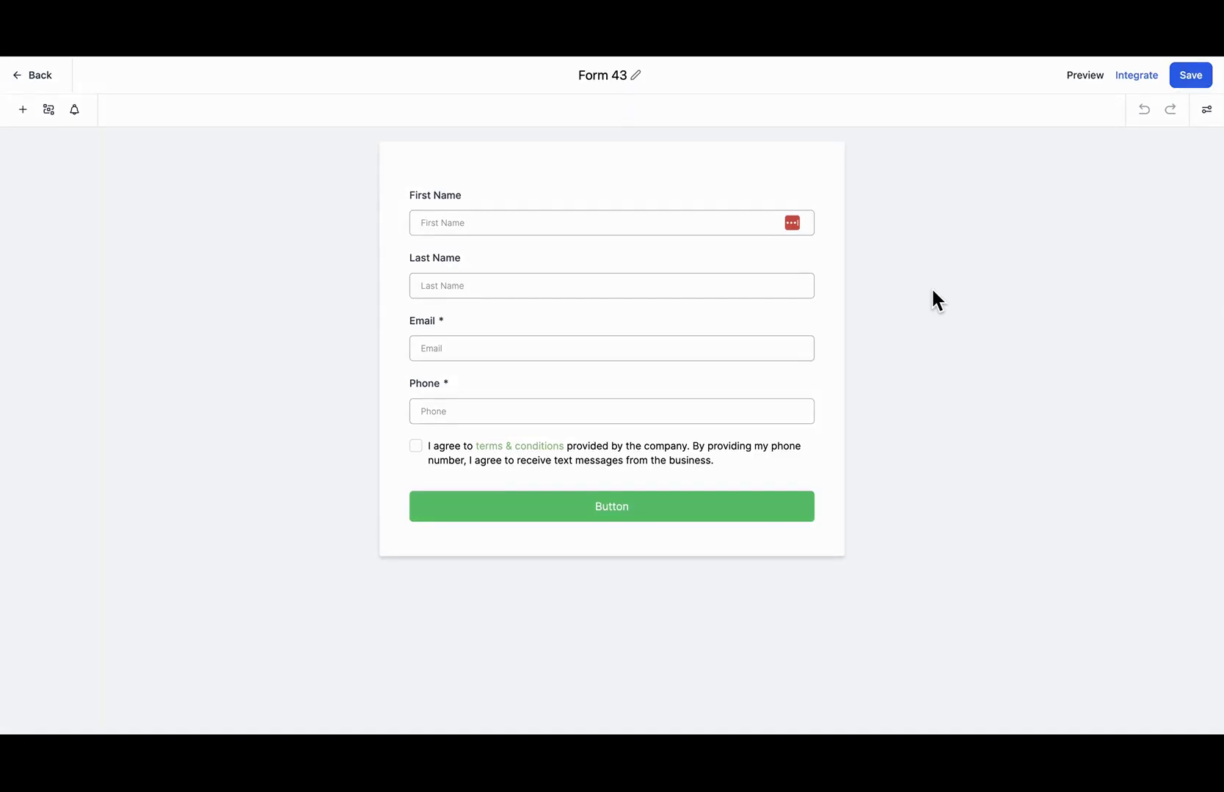
pyautogui.click(656, 218)
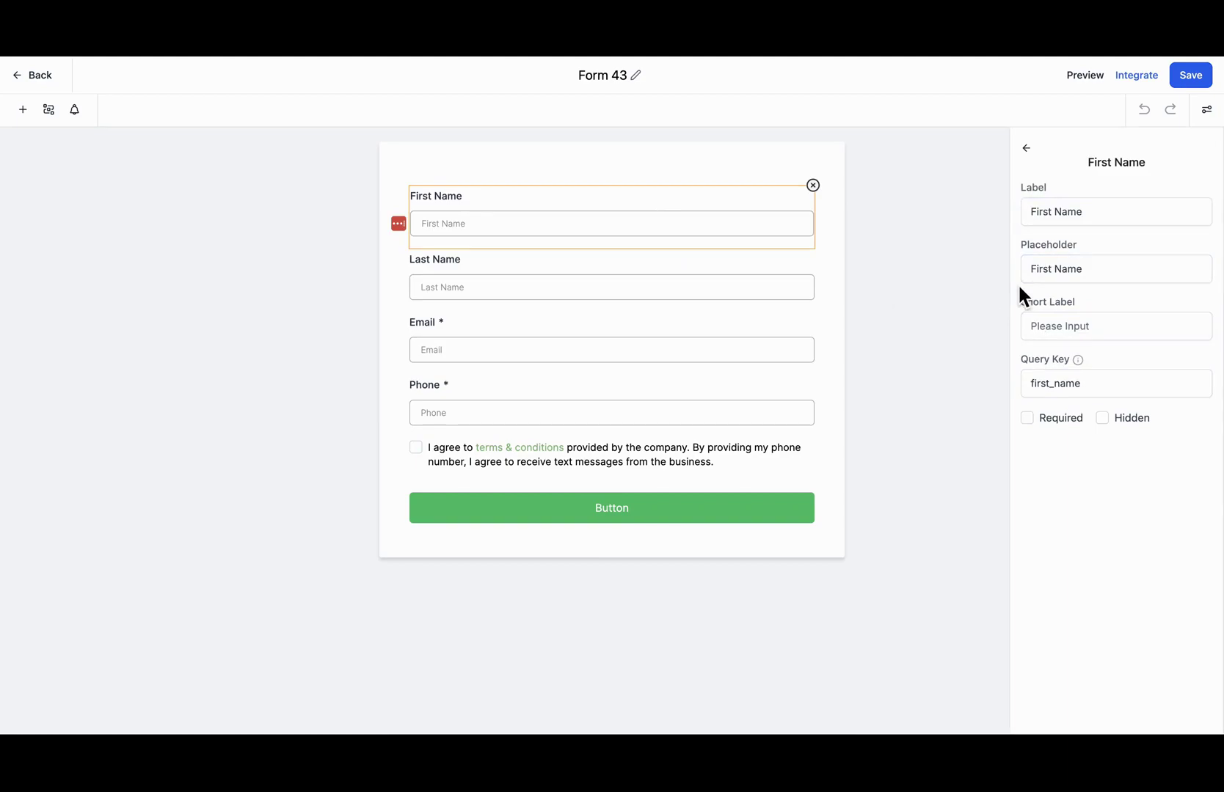
# - Look through the Quick Add form elements, from Personal Info down to the Customized group
pyautogui.click(23, 109)
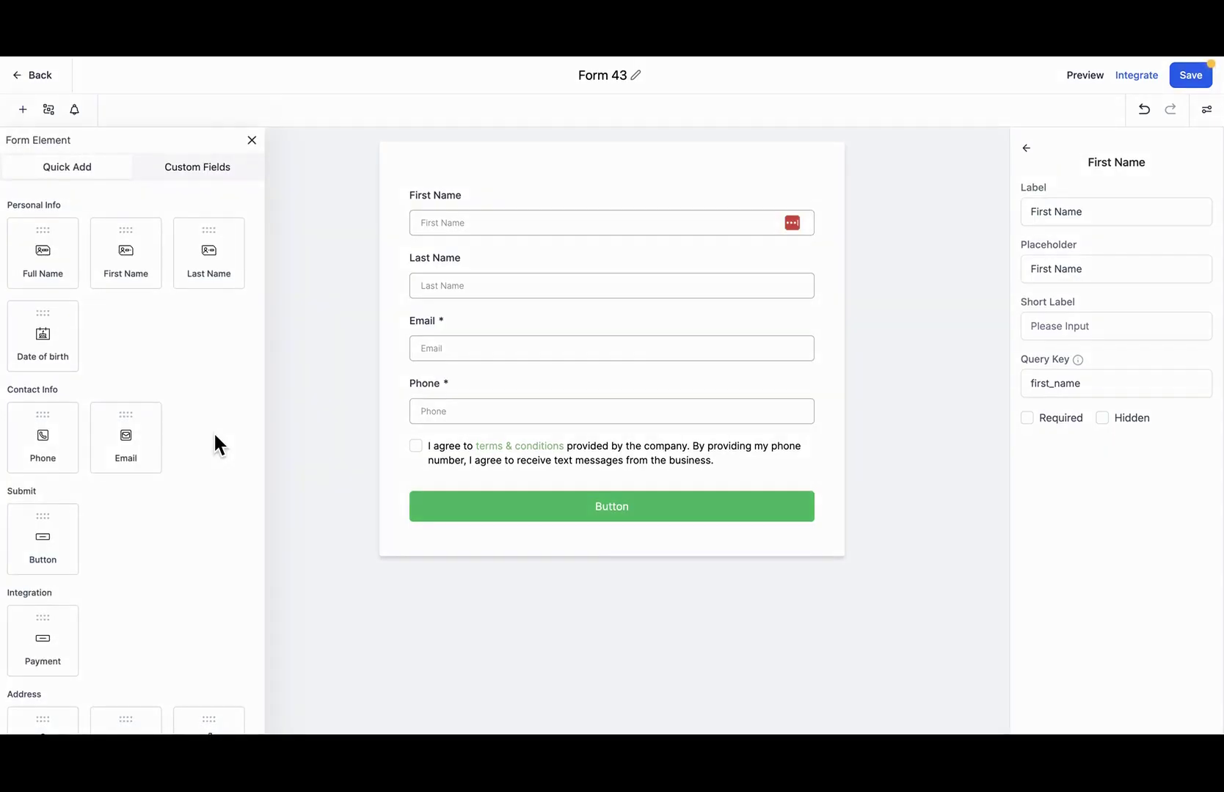
pyautogui.scroll(-3, 134, 501)
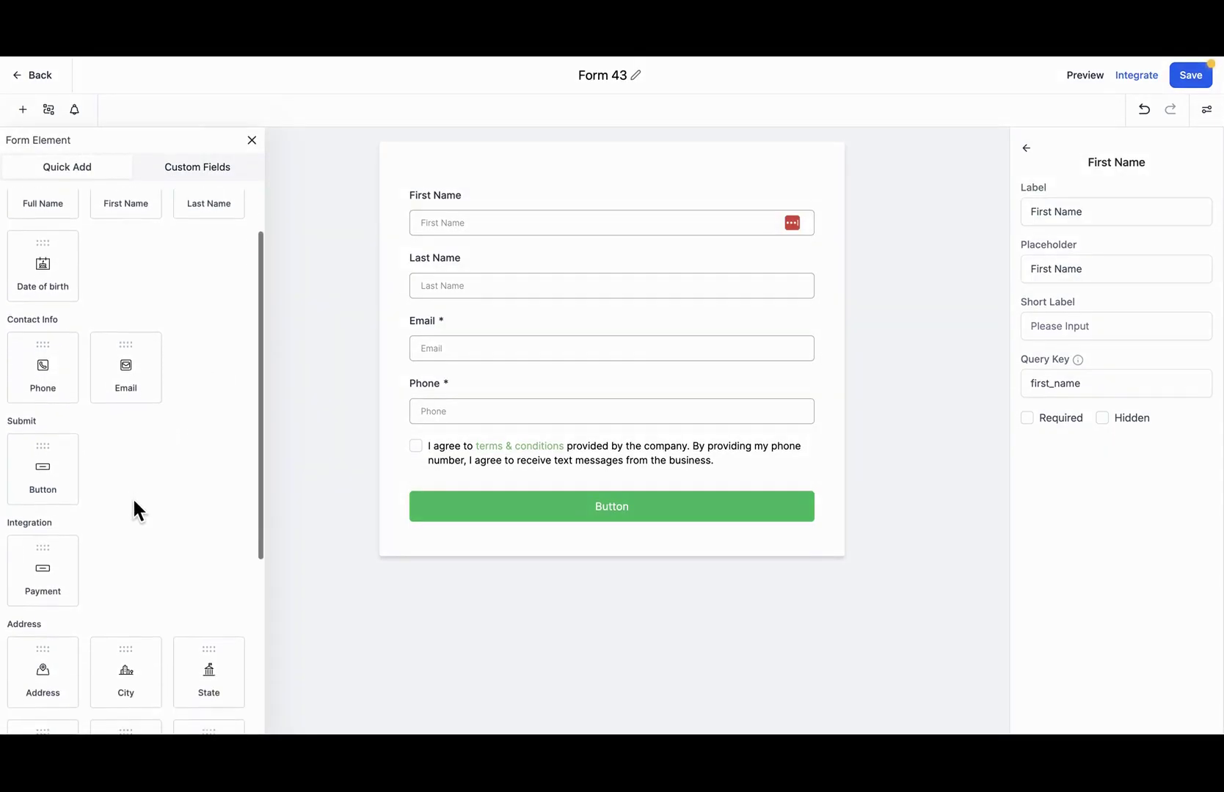
pyautogui.scroll(-1, 134, 502)
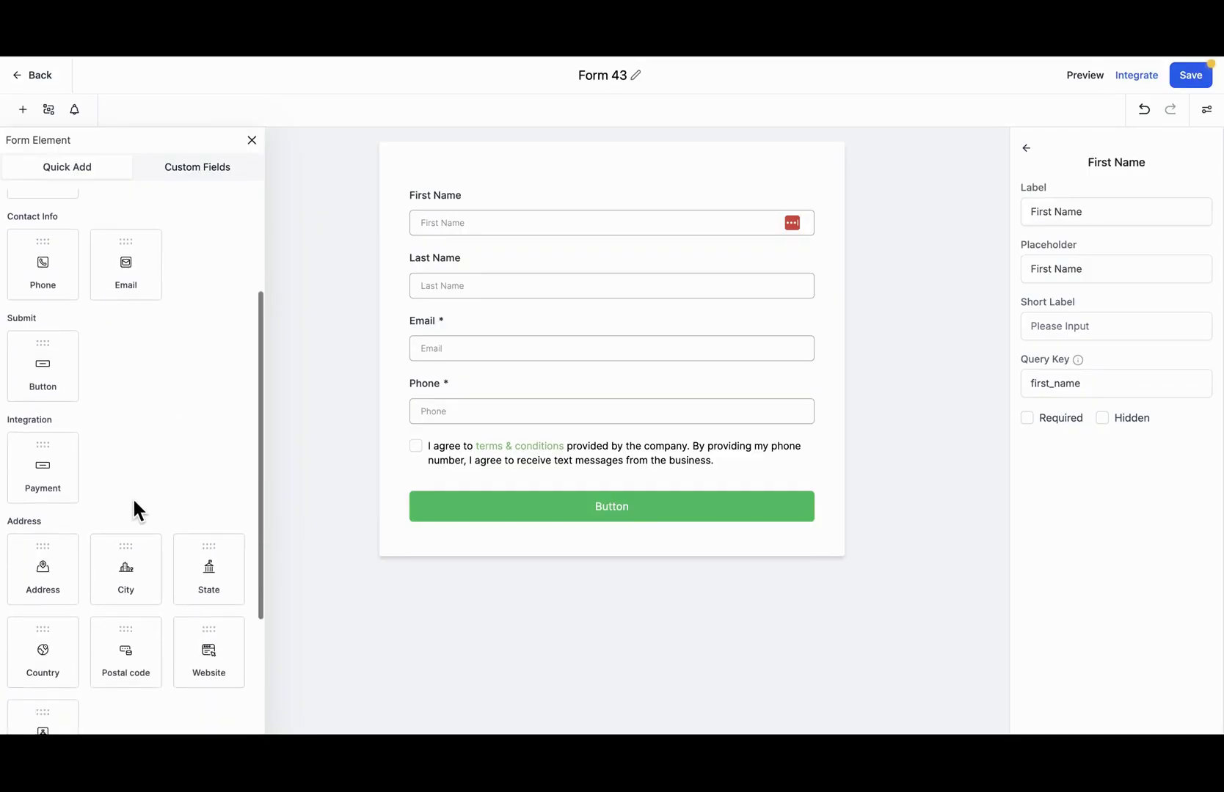
pyautogui.scroll(-2, 134, 502)
pyautogui.scroll(-2, 132, 497)
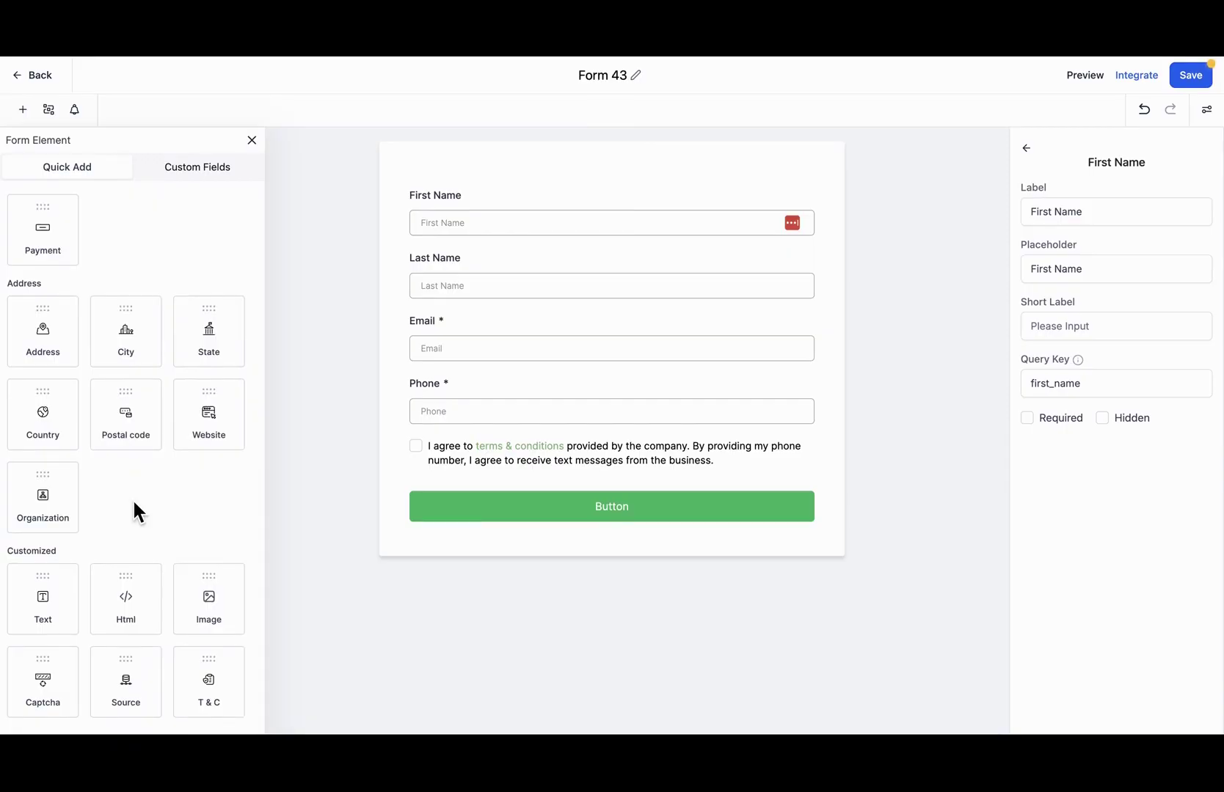
# - Look over the available custom fields and the field types offered for a new custom field
pyautogui.click(199, 176)
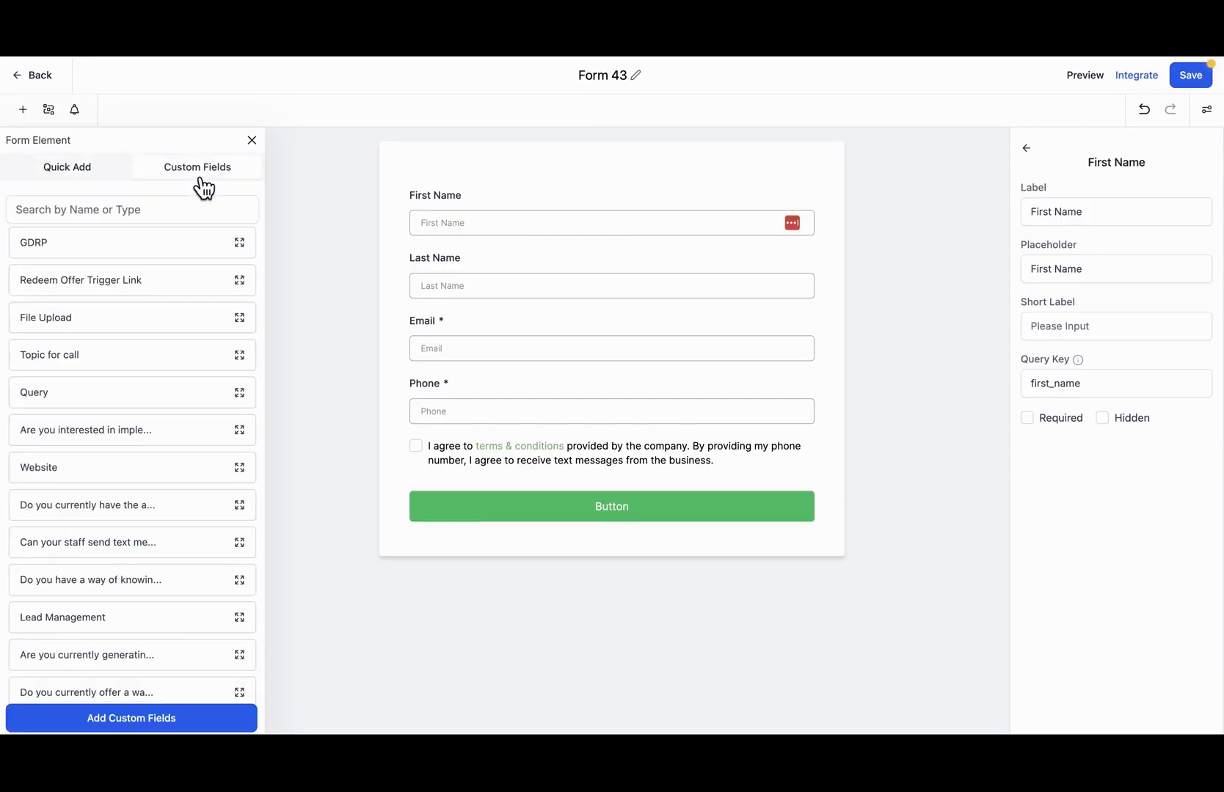
pyautogui.click(141, 723)
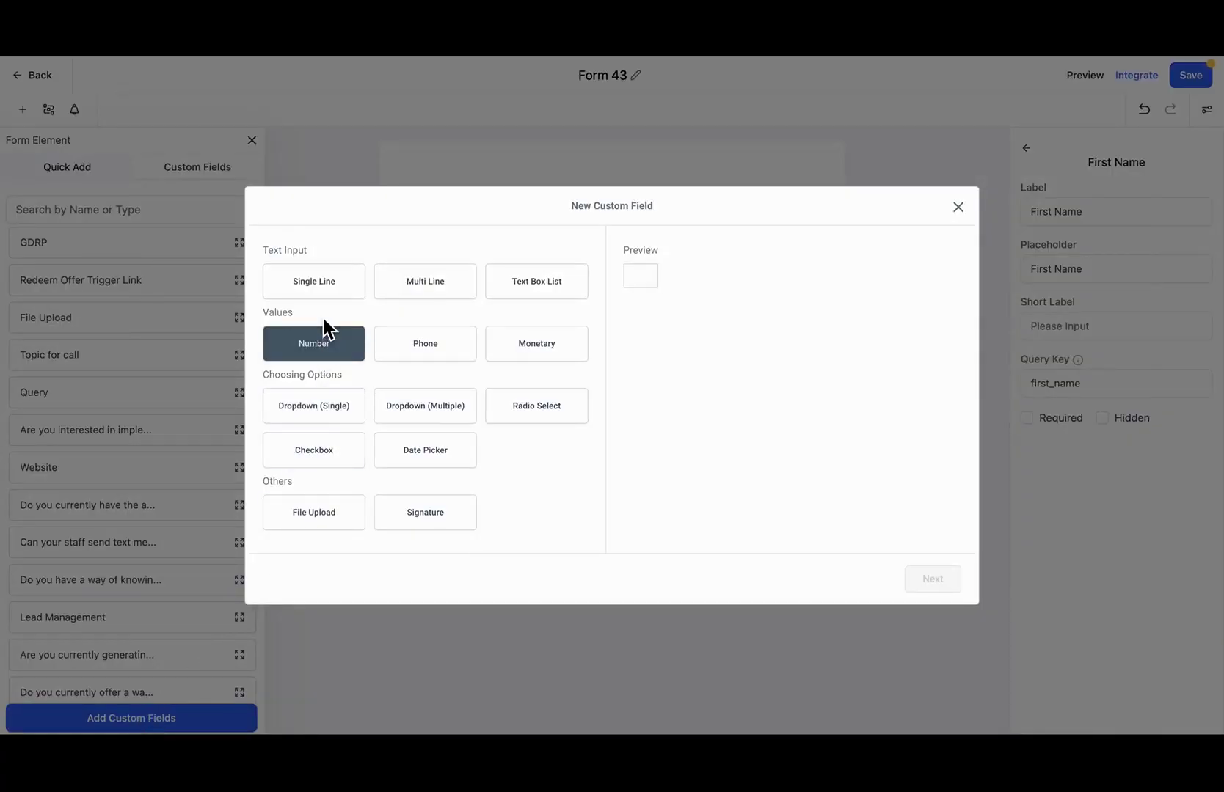
pyautogui.click(959, 209)
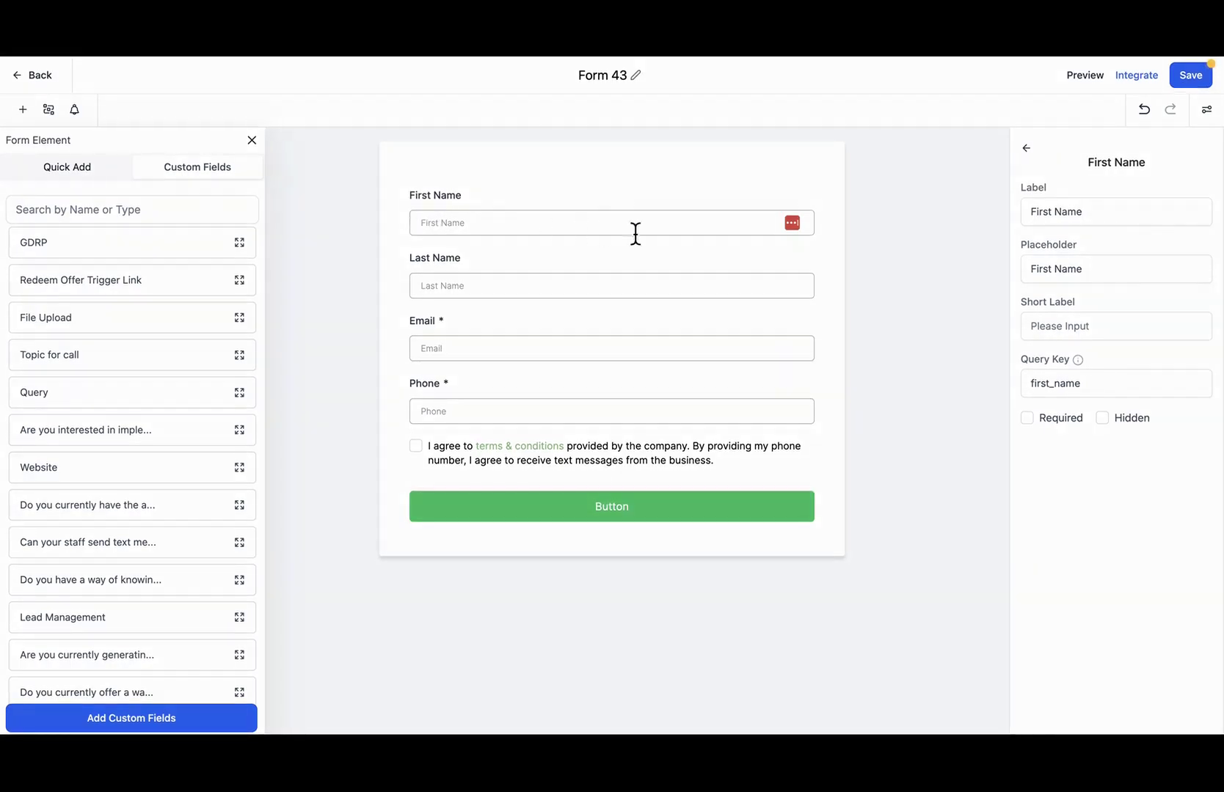
pyautogui.click(147, 719)
pyautogui.moveTo(221, 432); pyautogui.dragTo(657, 444)
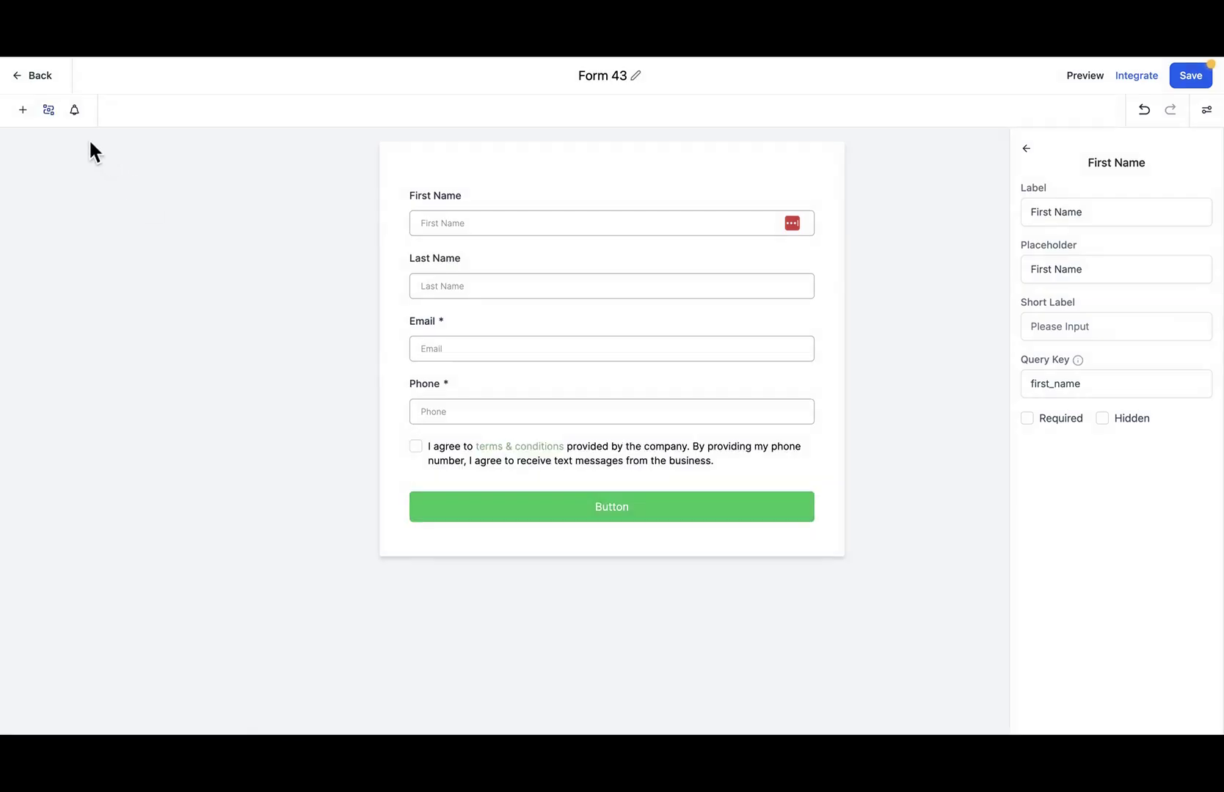
# - Set up a Redirect to URL conditional rule for when First Name Is Equal To a sample first name
pyautogui.click(48, 111)
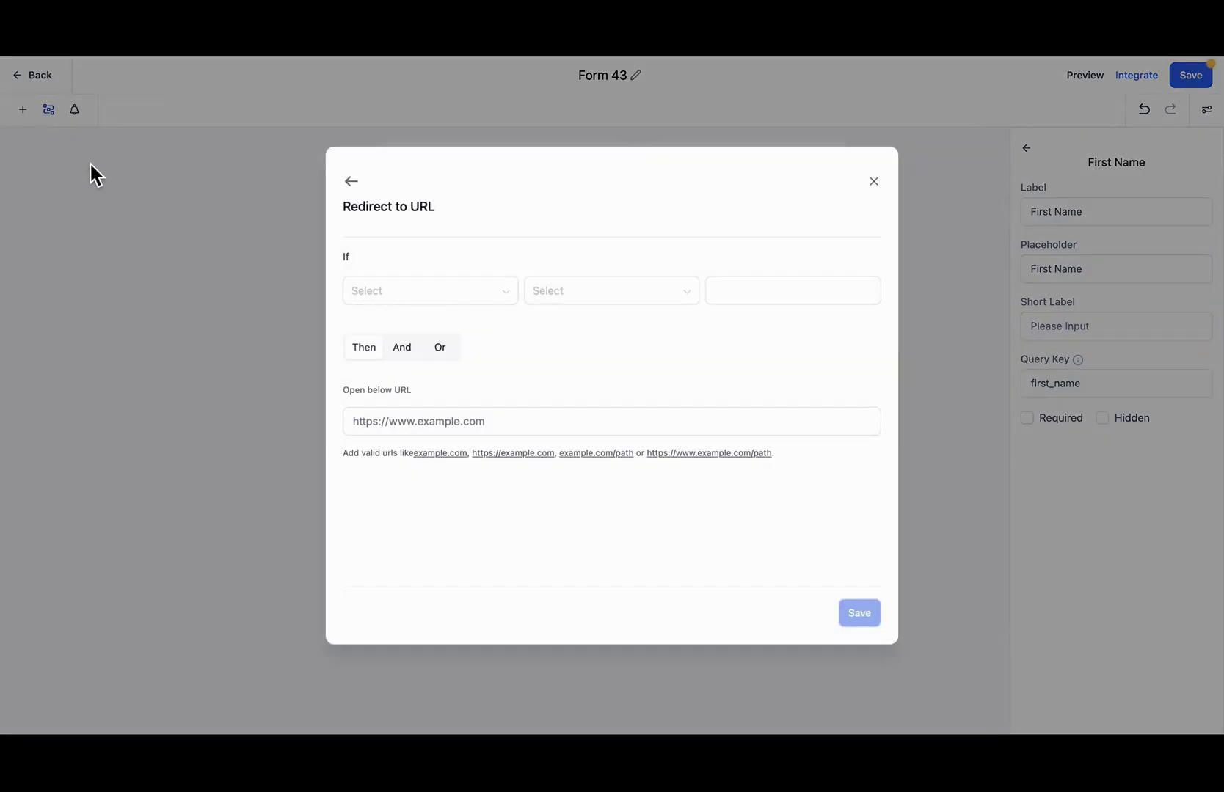
pyautogui.click(508, 298)
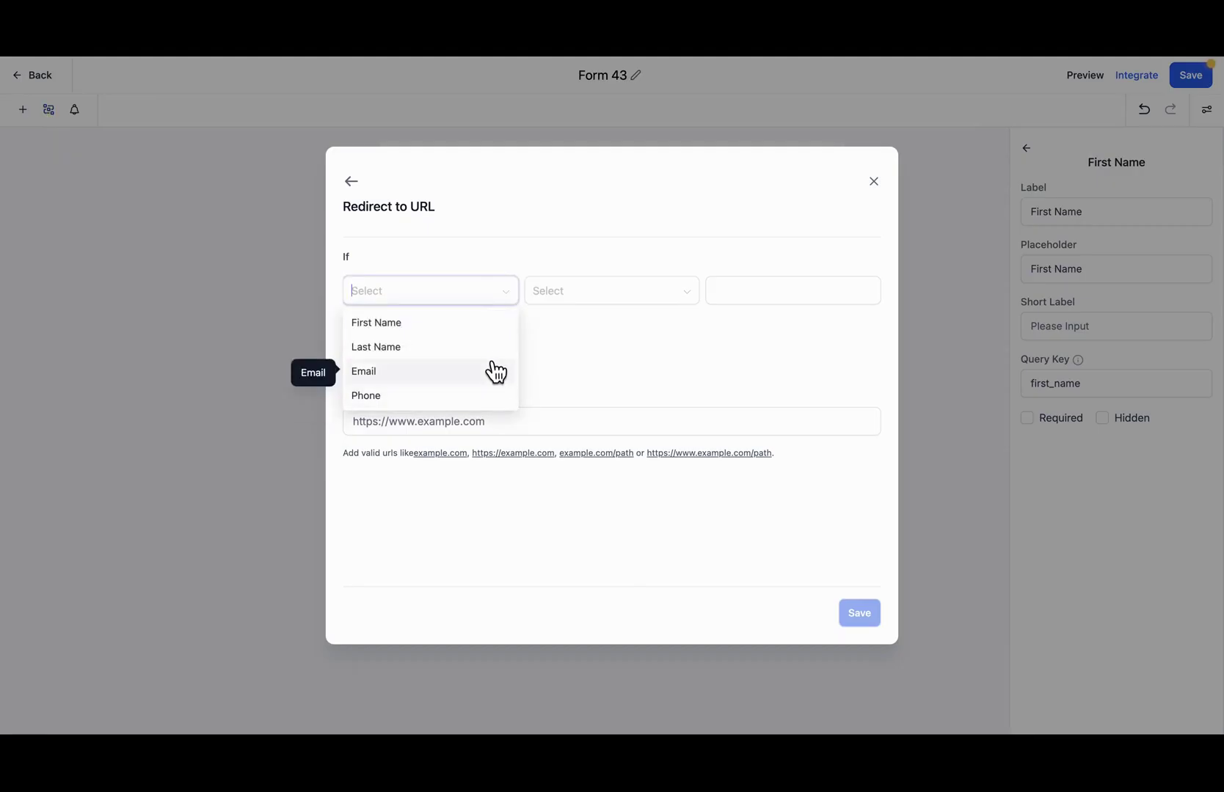
pyautogui.click(493, 328)
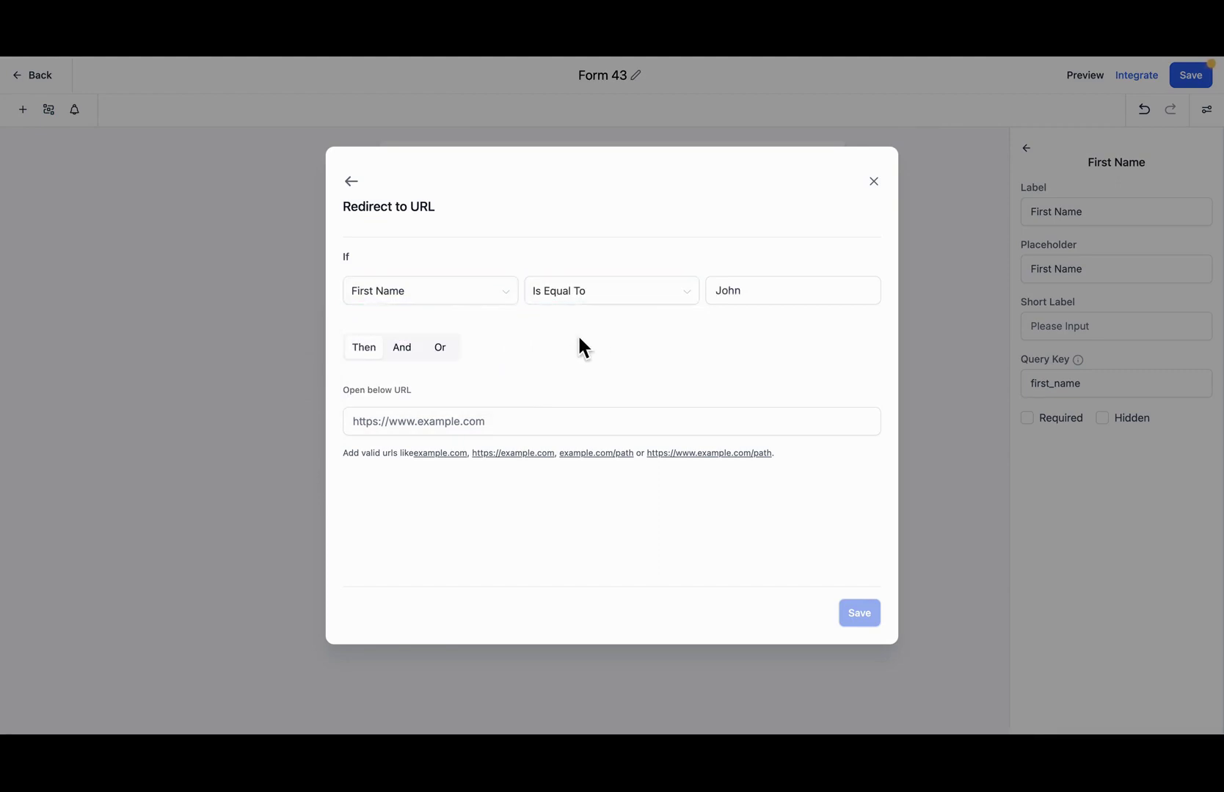
# - Try a second condition joined with Or in the redirect rule, and delete that condition
pyautogui.click(404, 349)
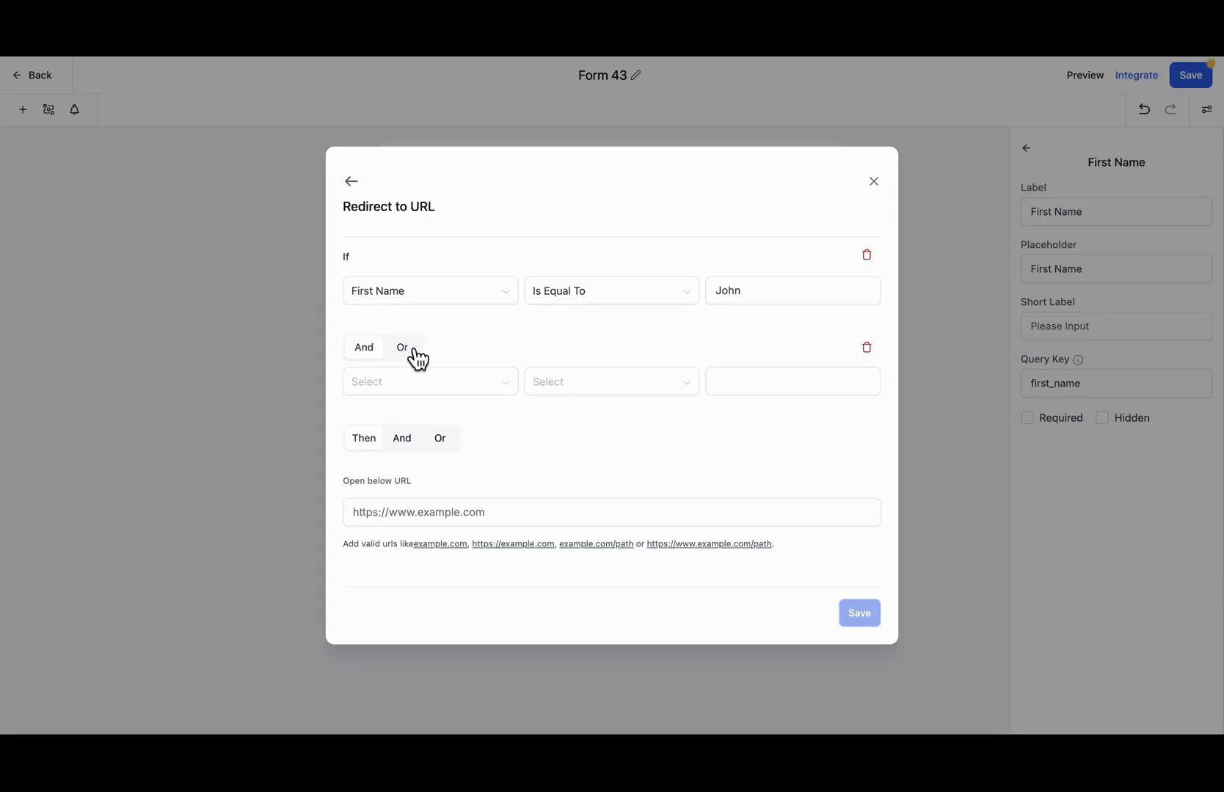
pyautogui.click(413, 349)
pyautogui.click(867, 349)
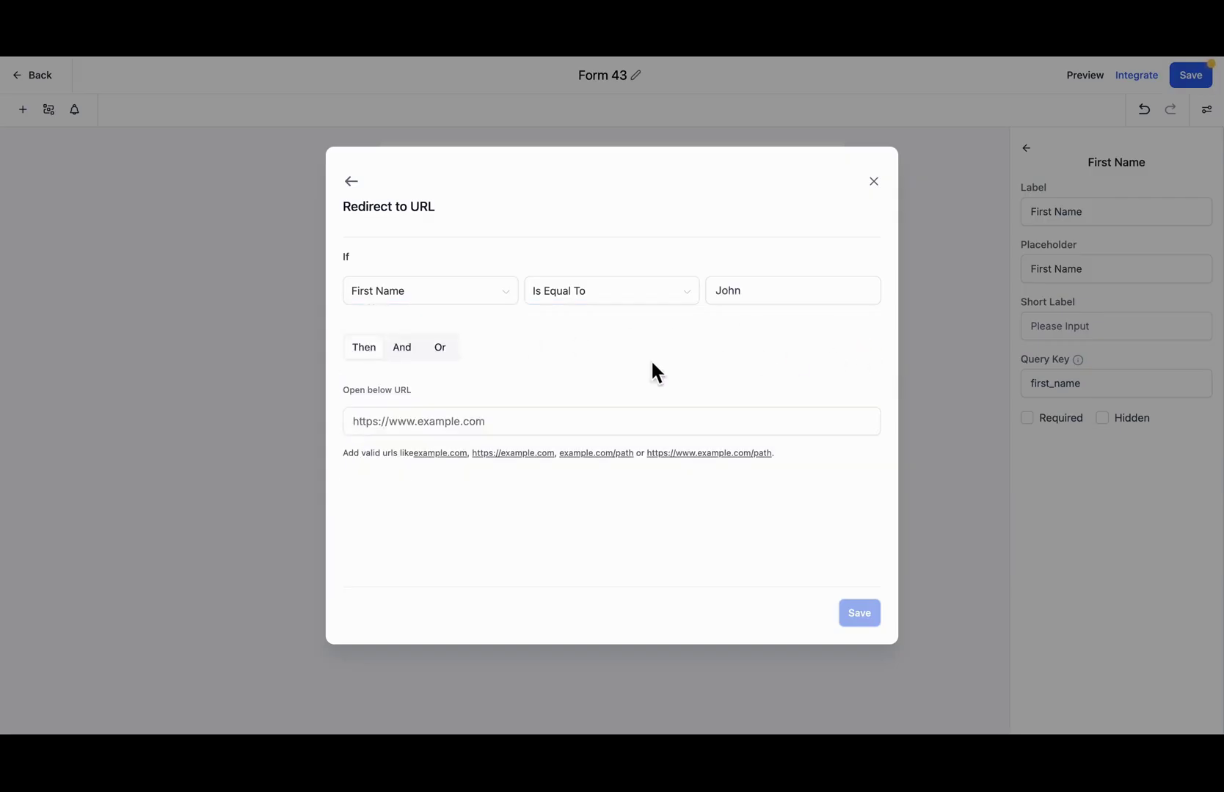
pyautogui.click(363, 422)
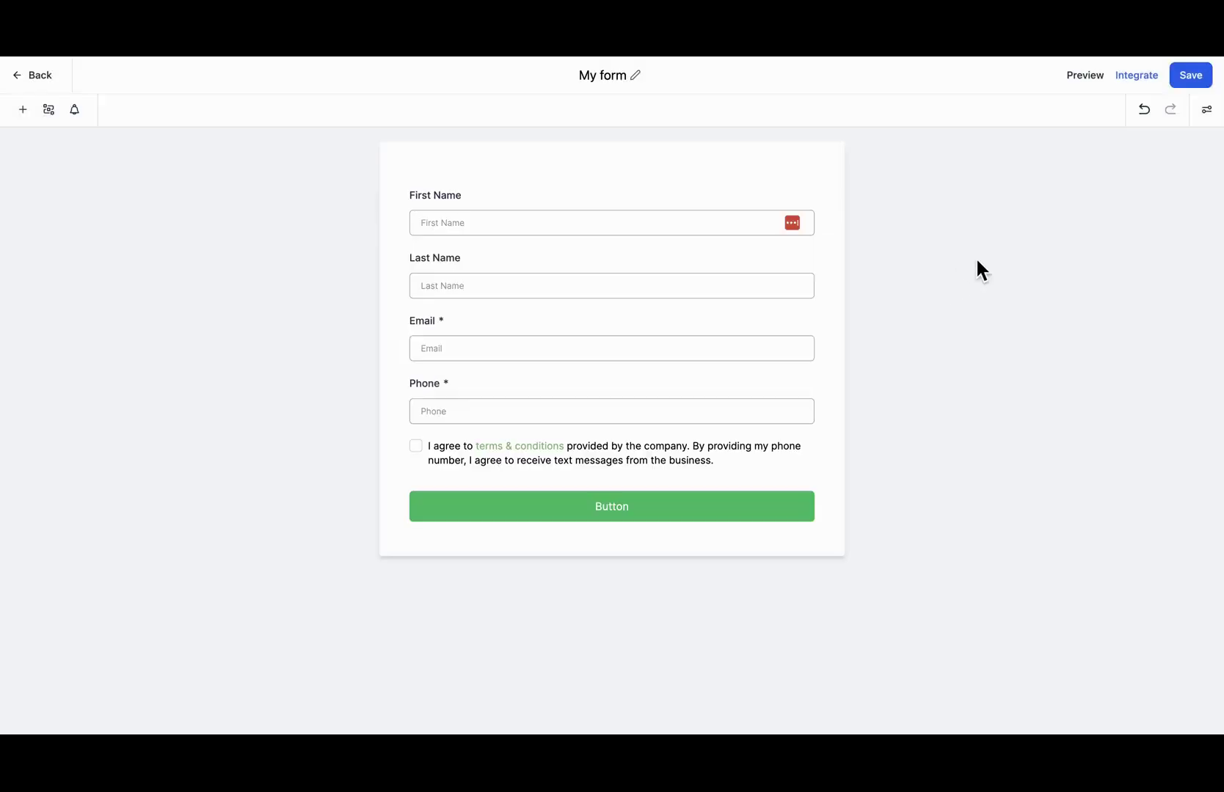
# - Review the form's layout and style settings and the available themes
pyautogui.click(1206, 111)
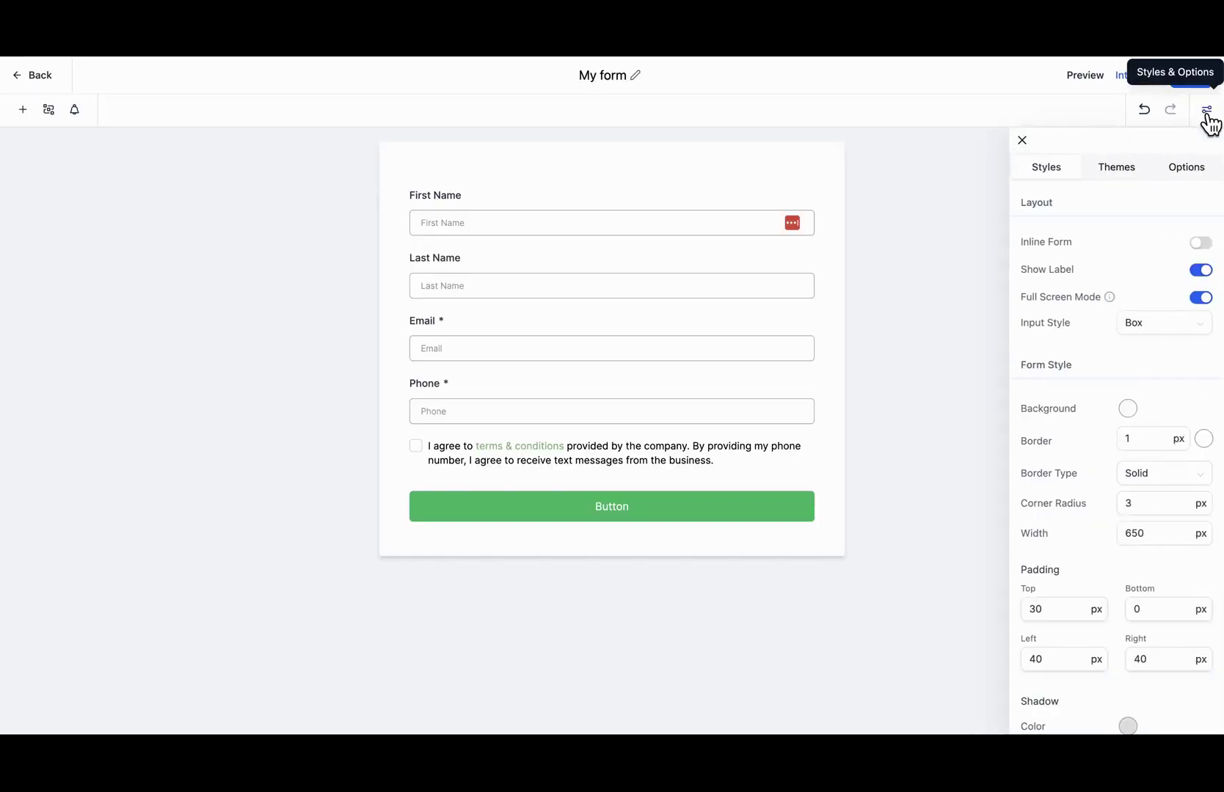
pyautogui.scroll(-1, 1062, 242)
pyautogui.scroll(-5, 1062, 246)
pyautogui.scroll(6, 1062, 246)
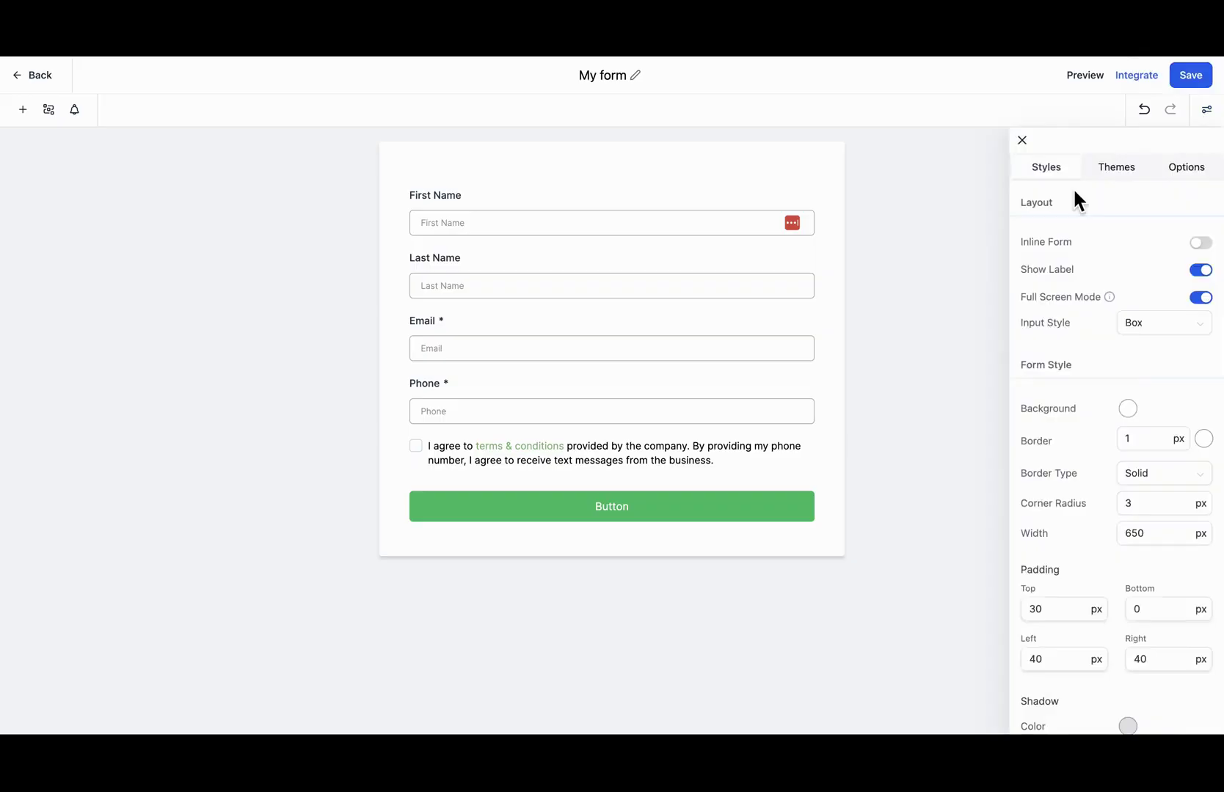
pyautogui.click(1111, 174)
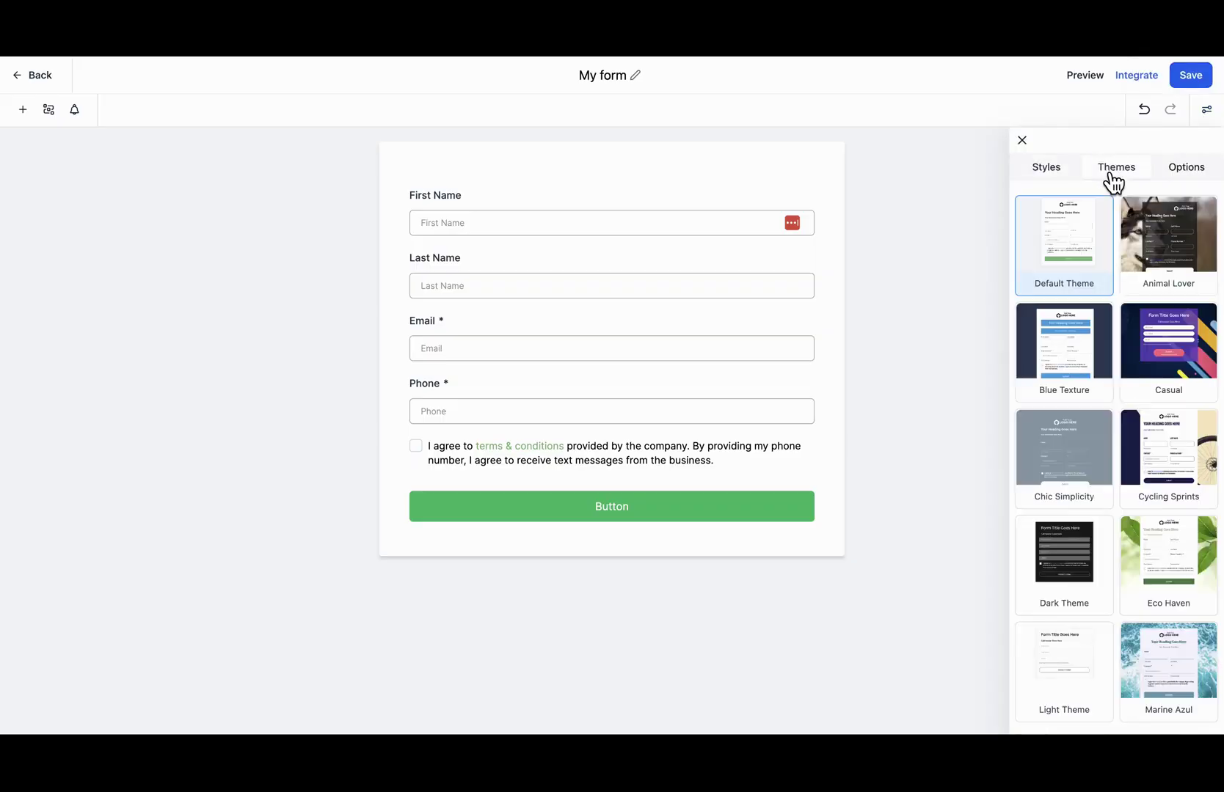
# - Review the form options, including Form Name, On Submit message, Facebook Pixel and Form Settings
pyautogui.click(1186, 174)
pyautogui.click(1072, 233)
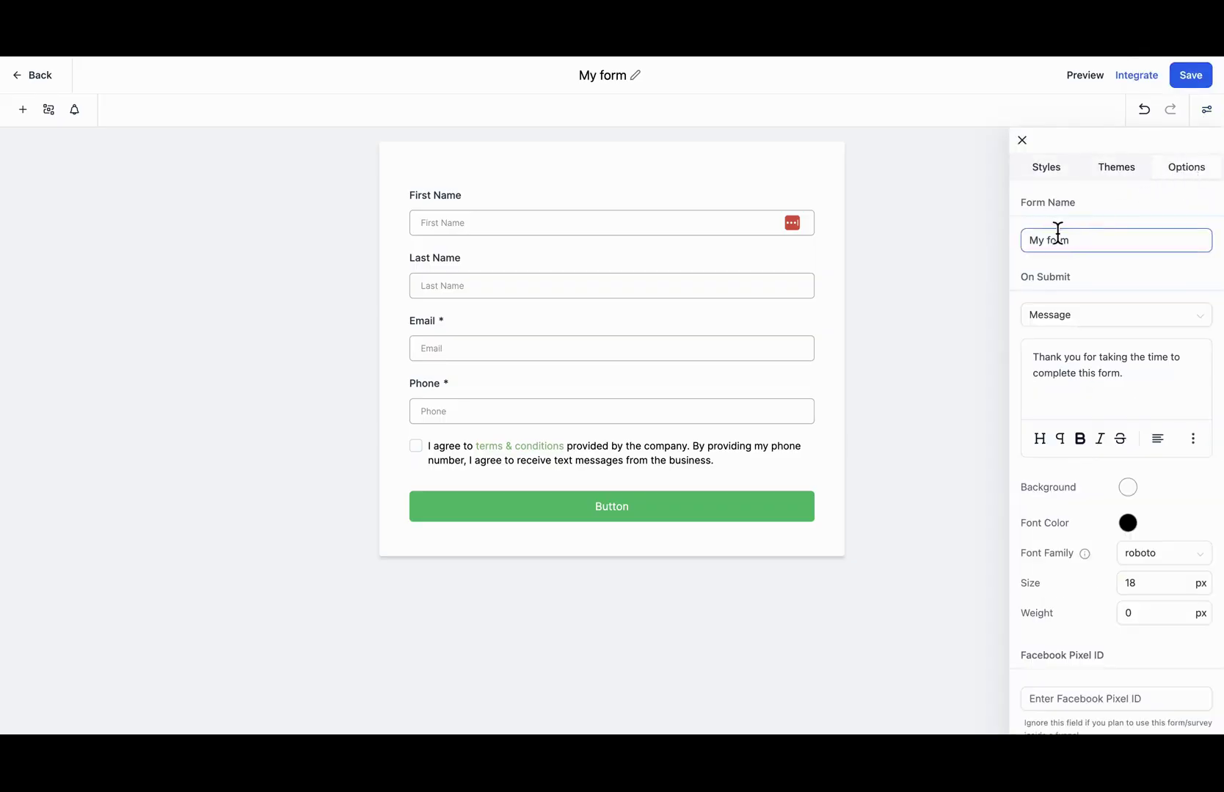
pyautogui.moveTo(1022, 276); pyautogui.dragTo(1084, 276)
pyautogui.click(1084, 275)
pyautogui.scroll(-4, 1064, 316)
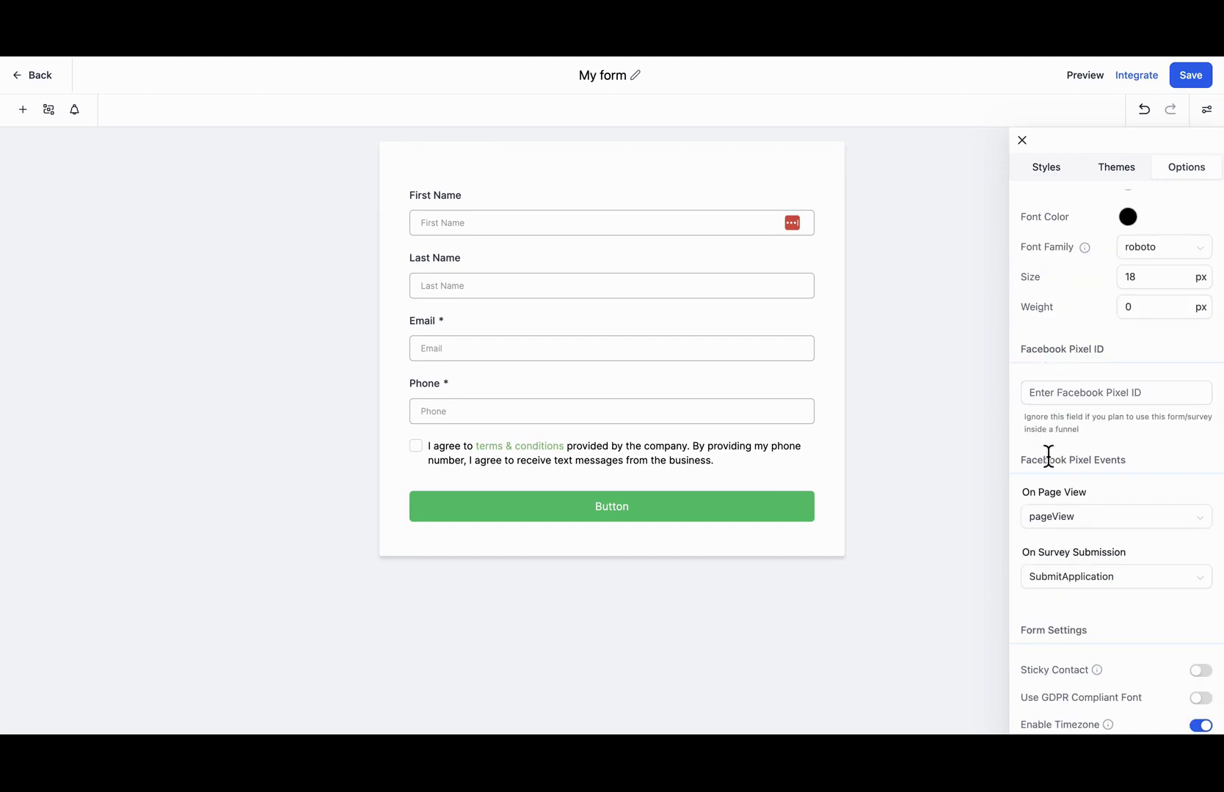
pyautogui.scroll(-1, 1087, 454)
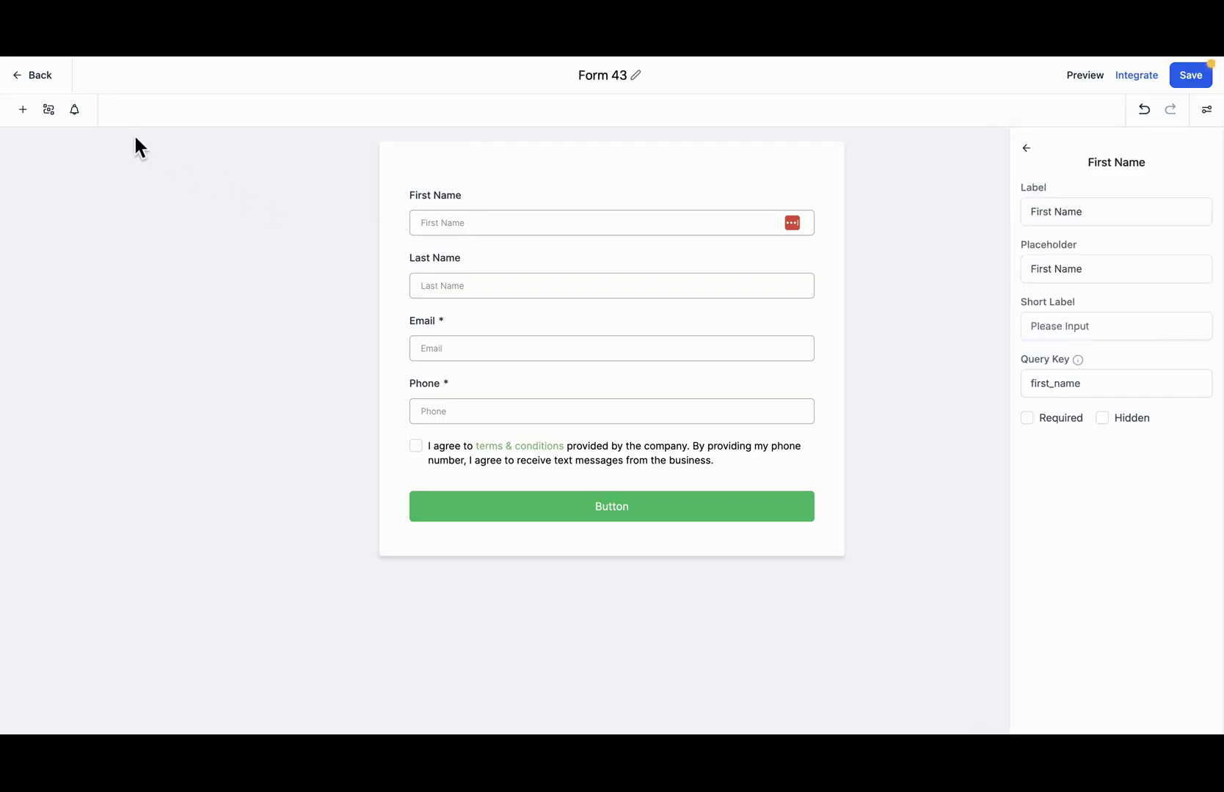
# - Inspect the Email Notification and Auto Responder options in the form notifications
pyautogui.click(75, 112)
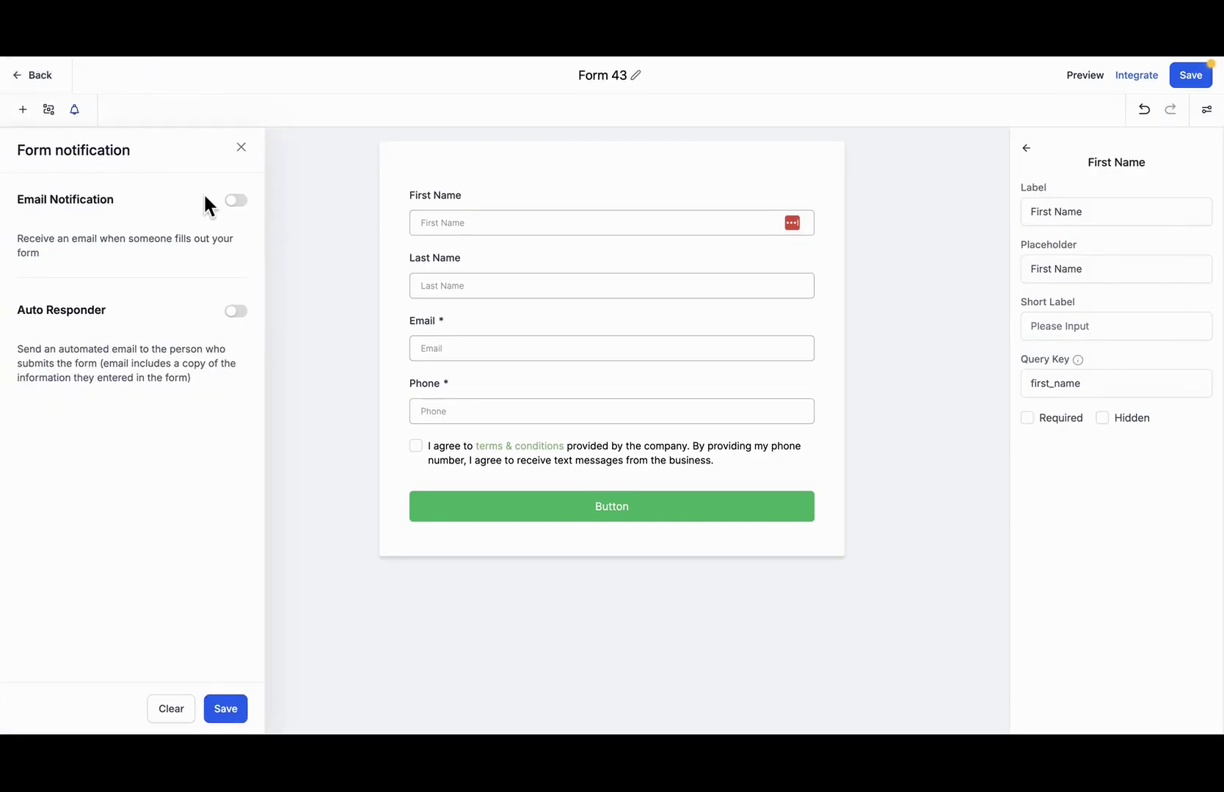
pyautogui.click(234, 202)
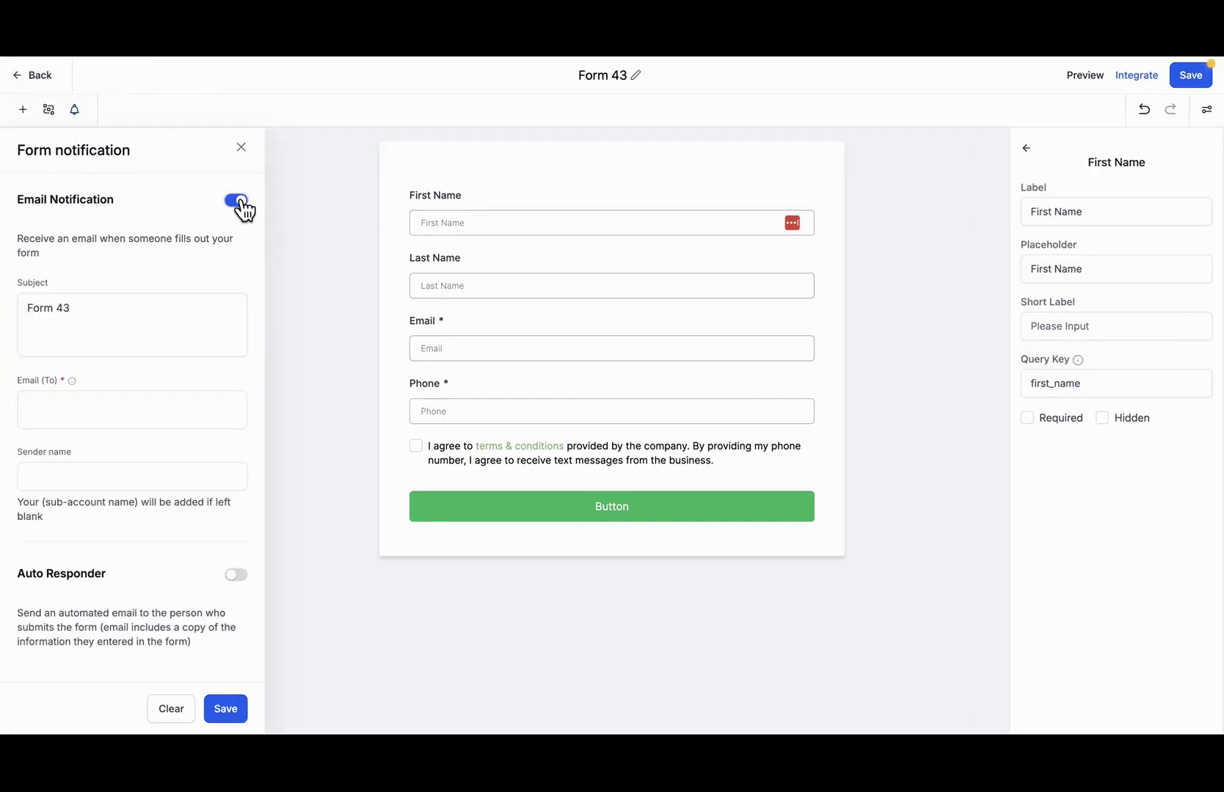
pyautogui.click(236, 201)
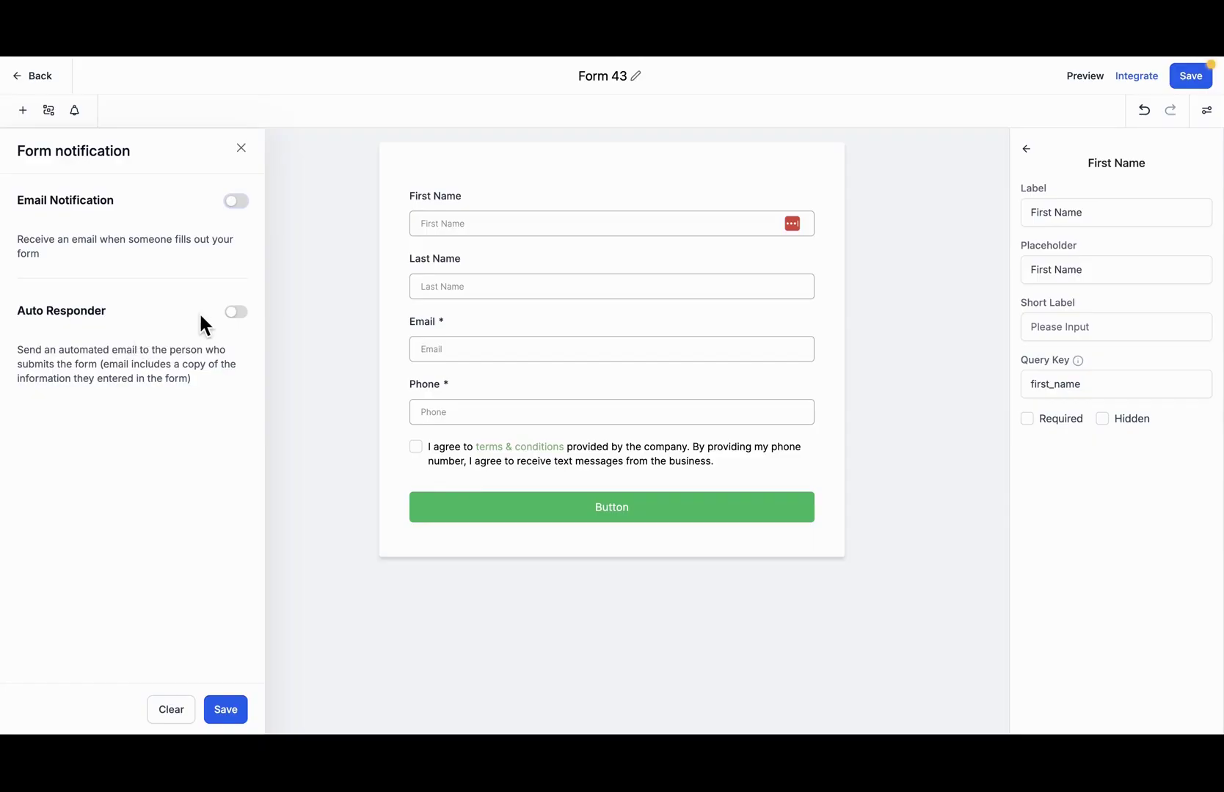
pyautogui.click(237, 312)
pyautogui.click(950, 247)
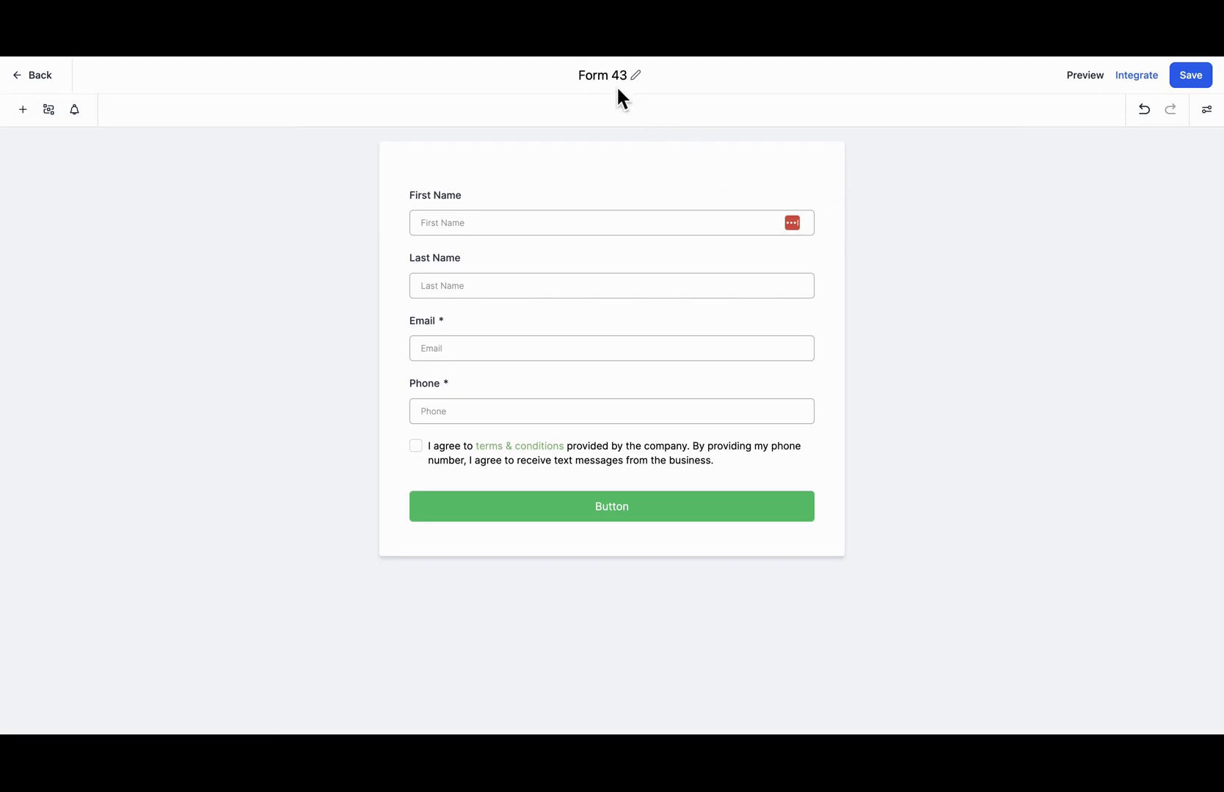
# - Rename the form as My form and save it
pyautogui.write('My form')
pyautogui.press('Return')
pyautogui.click(1187, 85)
# - Review the form's integration options, such as embed layout, trigger type and form link
pyautogui.click(1135, 76)
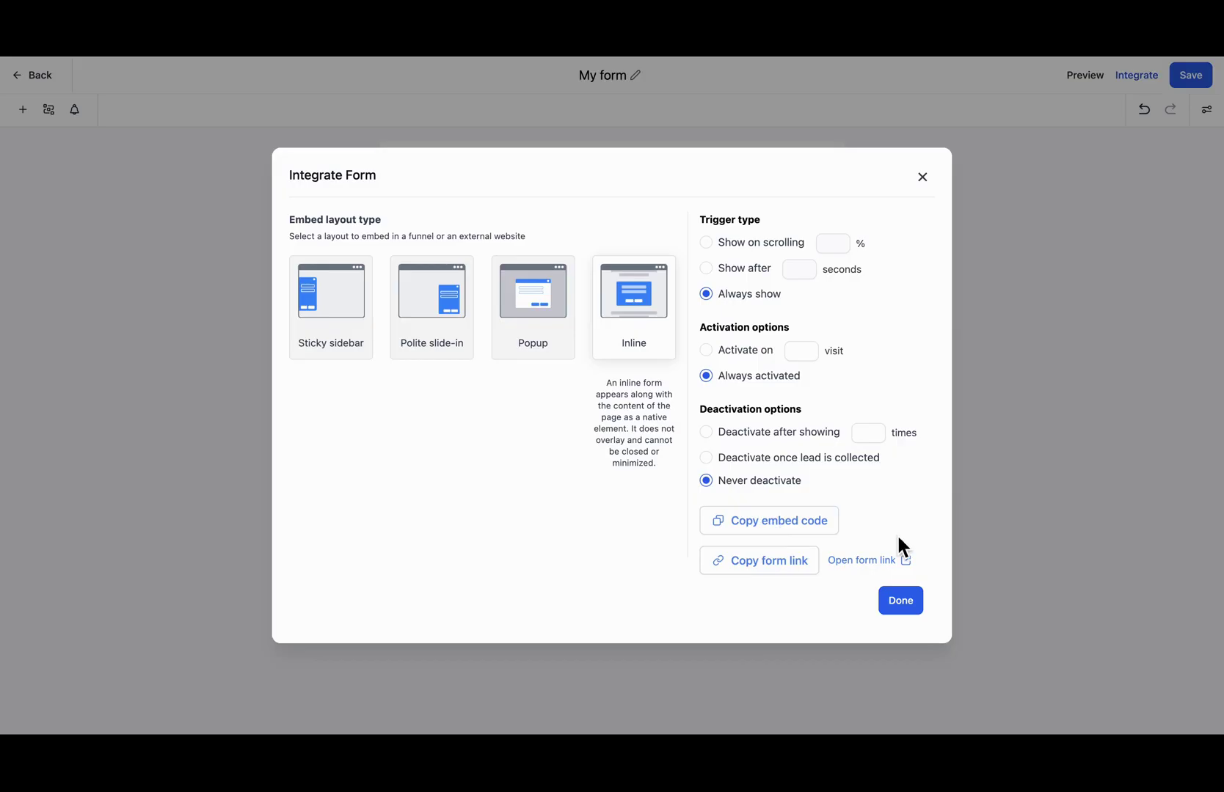
pyautogui.click(902, 610)
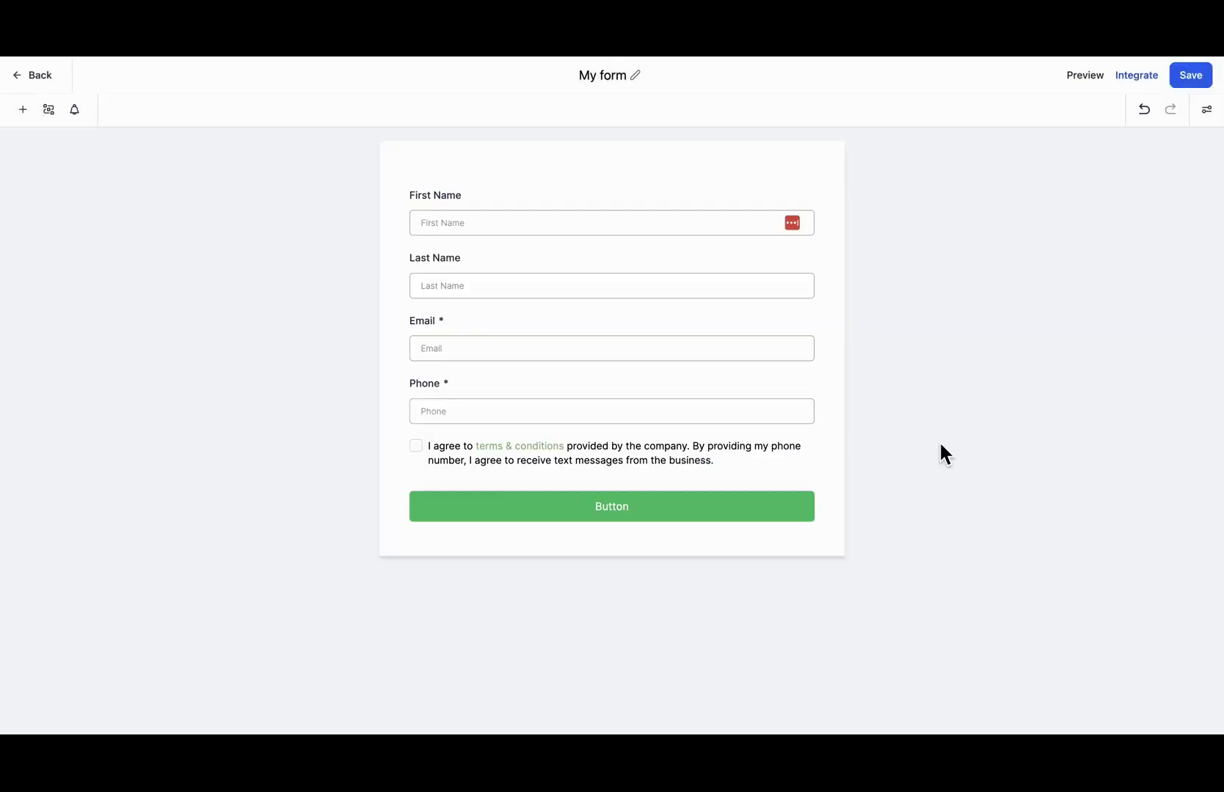